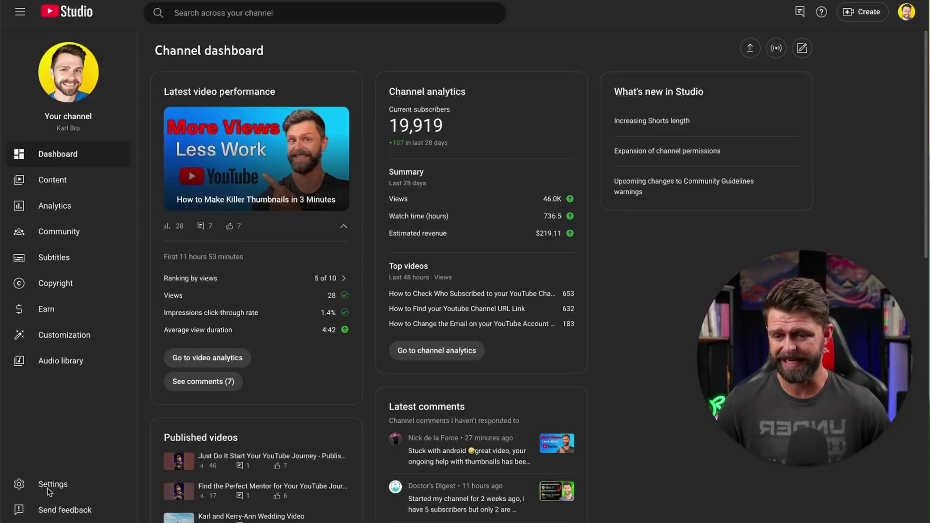
Open Settings > Channel > Feature eligibility to see the channel's unlocked feature levels.
click(51, 486)
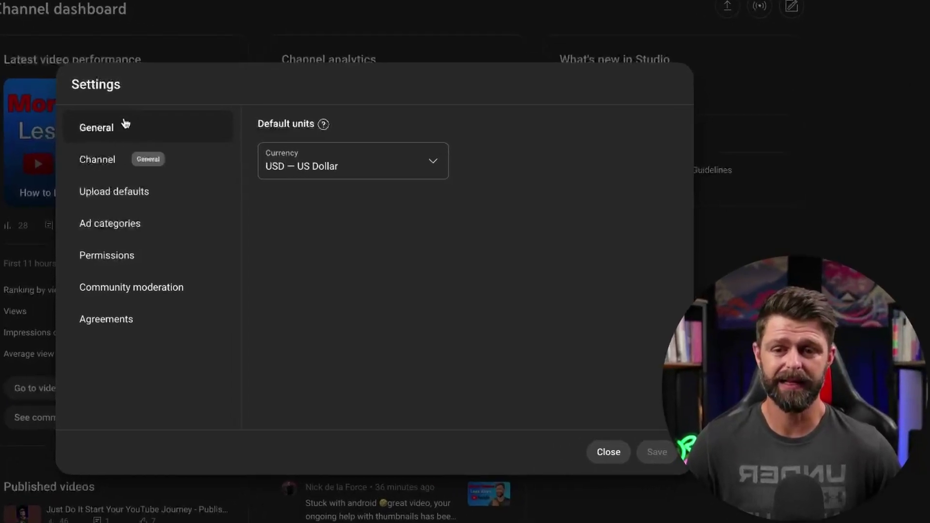
click(117, 163)
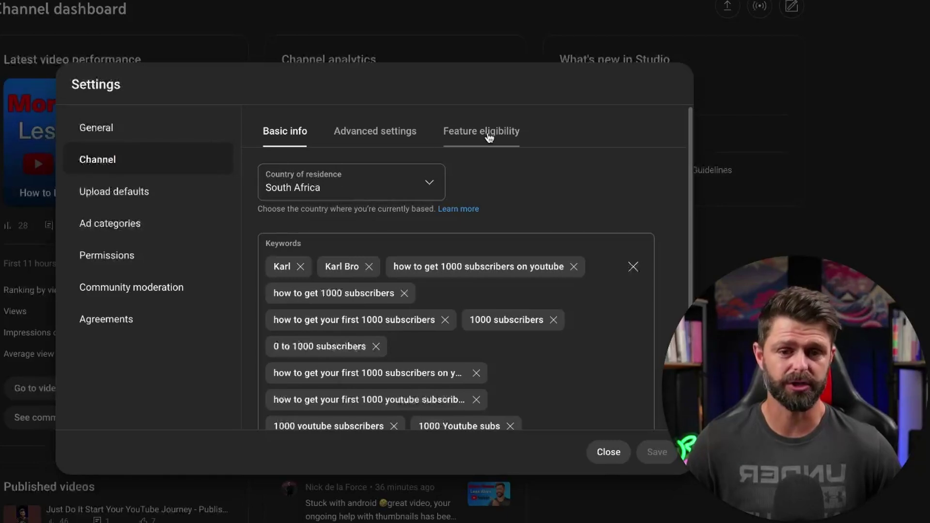
click(489, 137)
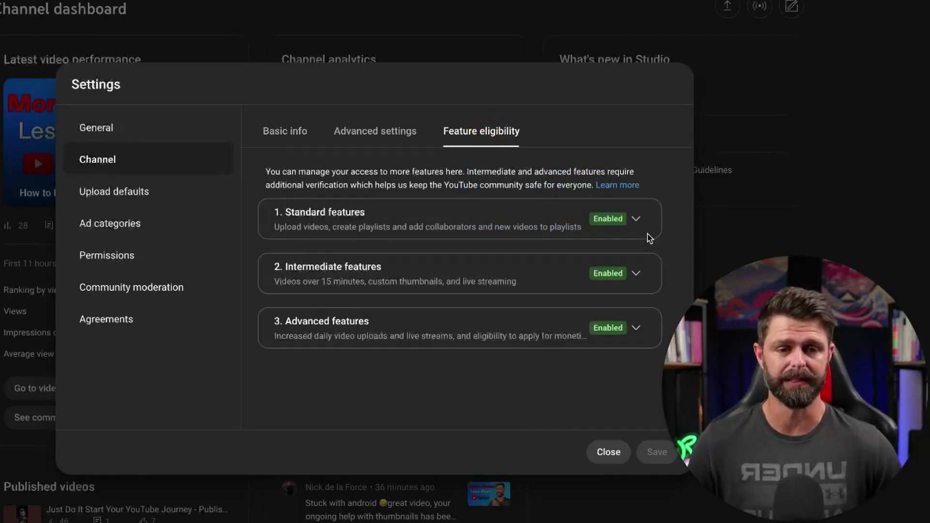
Collapse Standard features and expand the Intermediate and Advanced features details.
click(639, 221)
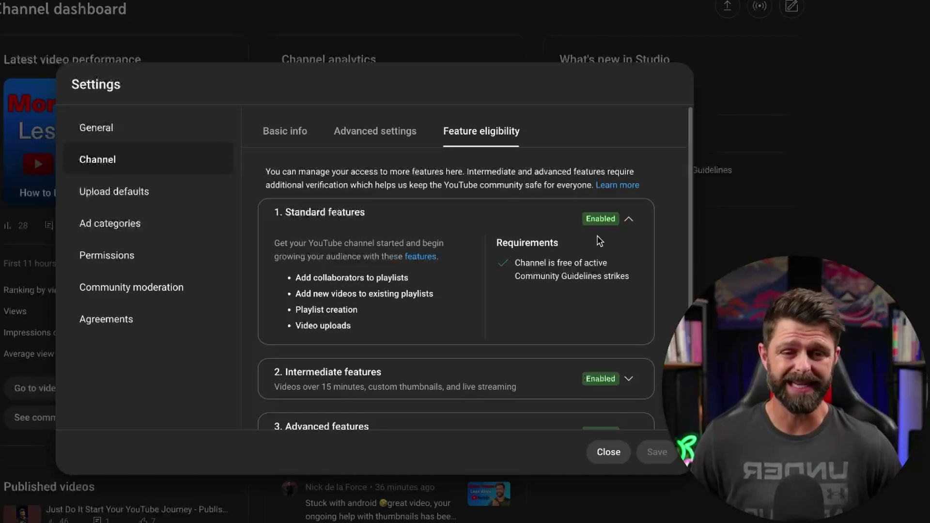
click(628, 219)
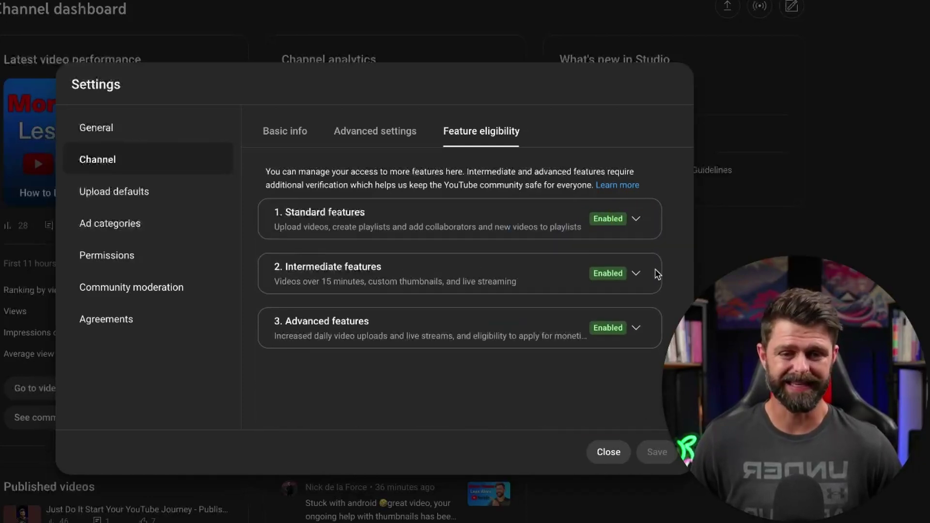
click(636, 273)
scroll(538, 330, down, 1)
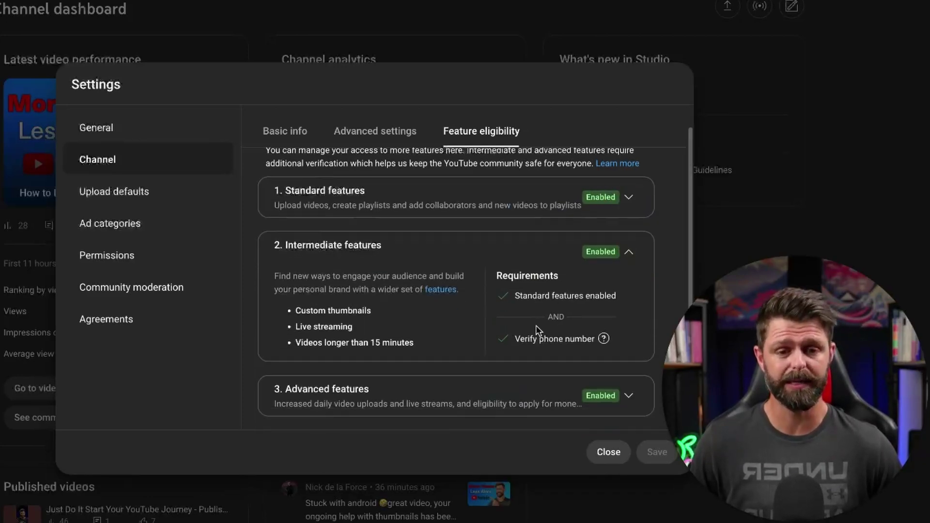
click(630, 397)
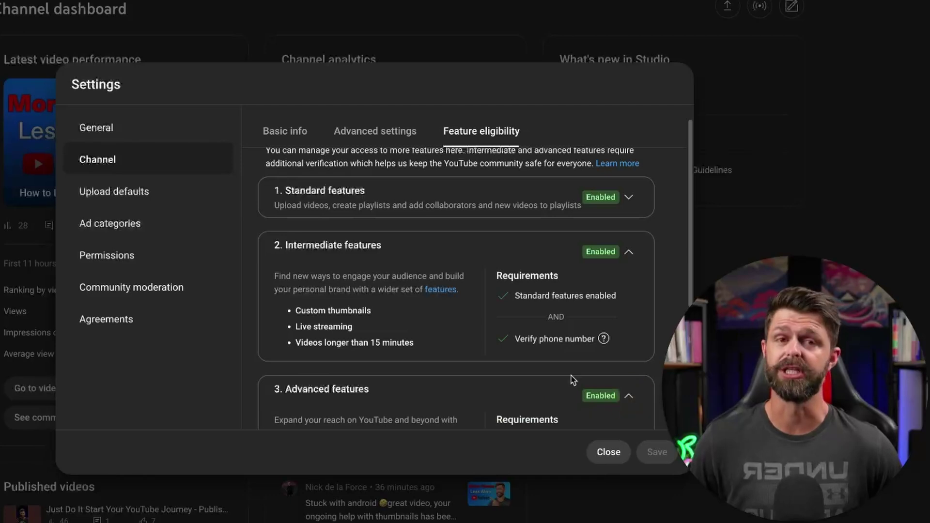
scroll(572, 379, down, 3)
scroll(537, 380, up, 3)
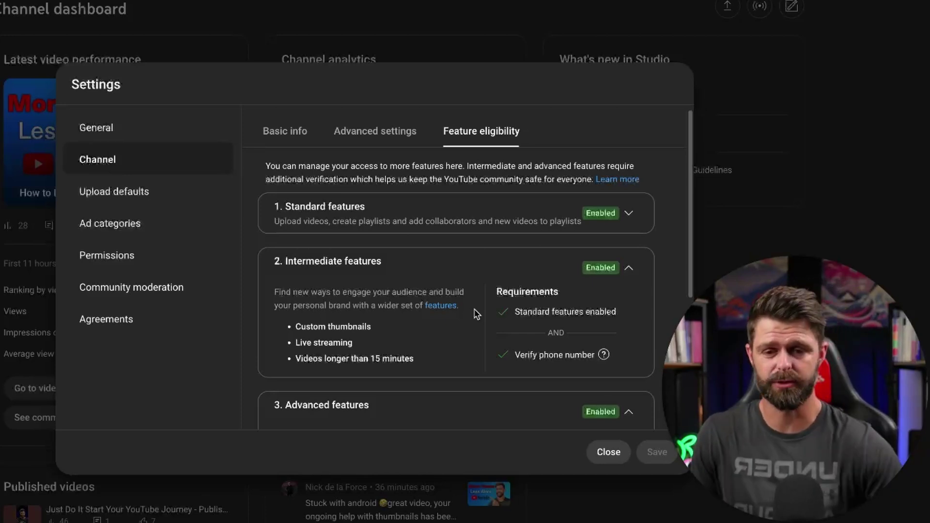
Highlight 'Custom thumbnails', then highlight the met 'Verify phone number' requirement.
drag(296, 327, 398, 332)
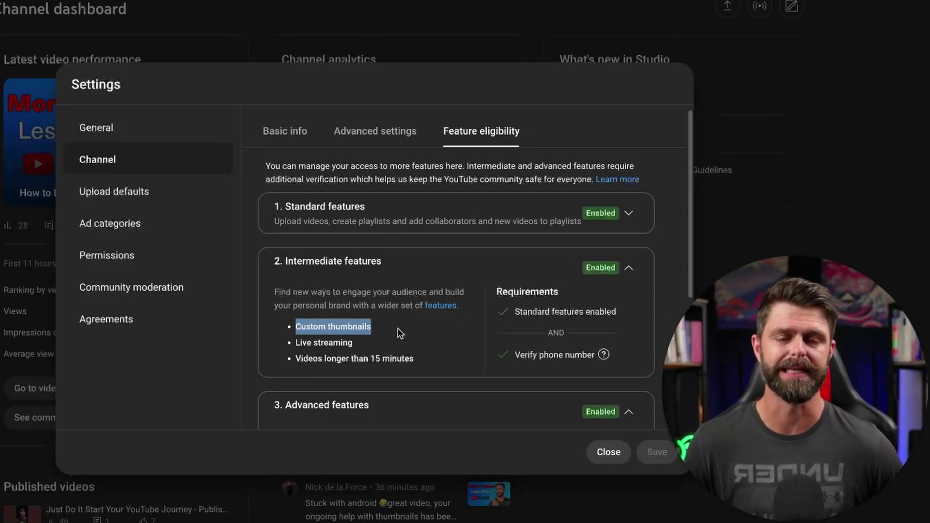
click(448, 337)
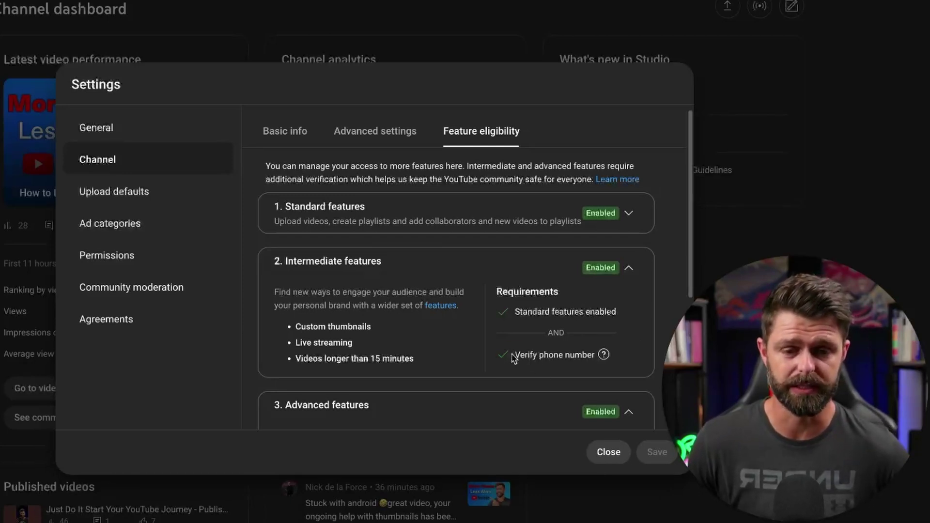
drag(513, 358, 614, 360)
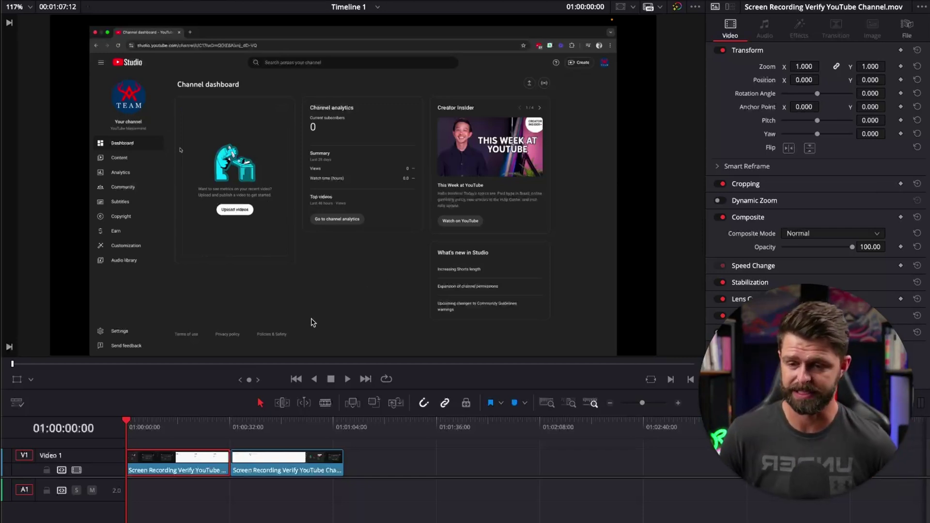
Scrub the DaVinci Resolve playhead to the Settings dialog, then back slightly.
drag(134, 428, 142, 427)
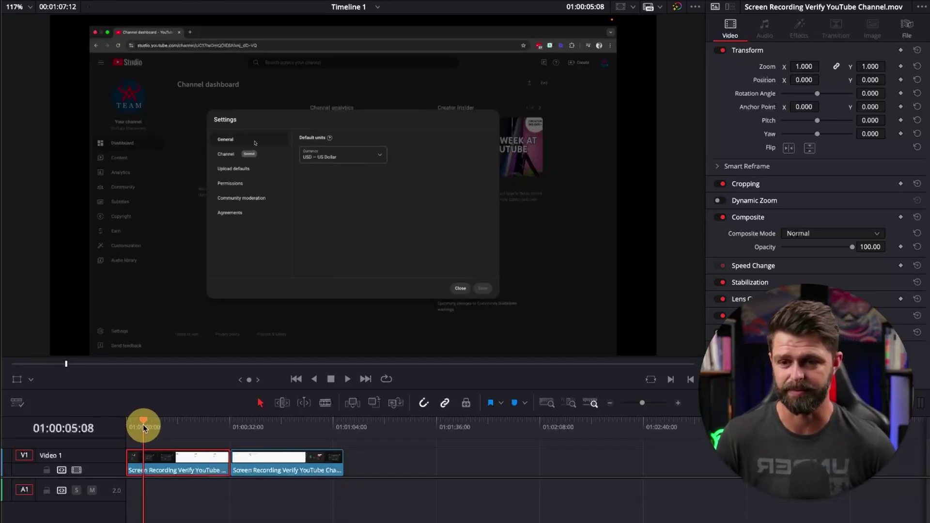
mouse_move(143, 424)
mouse_down()
mouse_move(132, 425)
mouse_move(152, 423)
mouse_up()
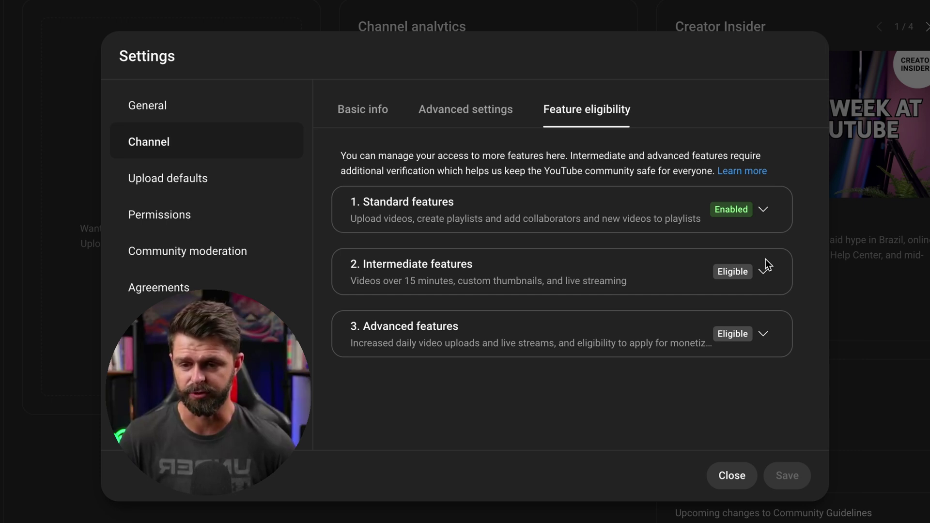
Review Standard and Intermediate requirements, then start 'Verify phone number' verification.
click(765, 211)
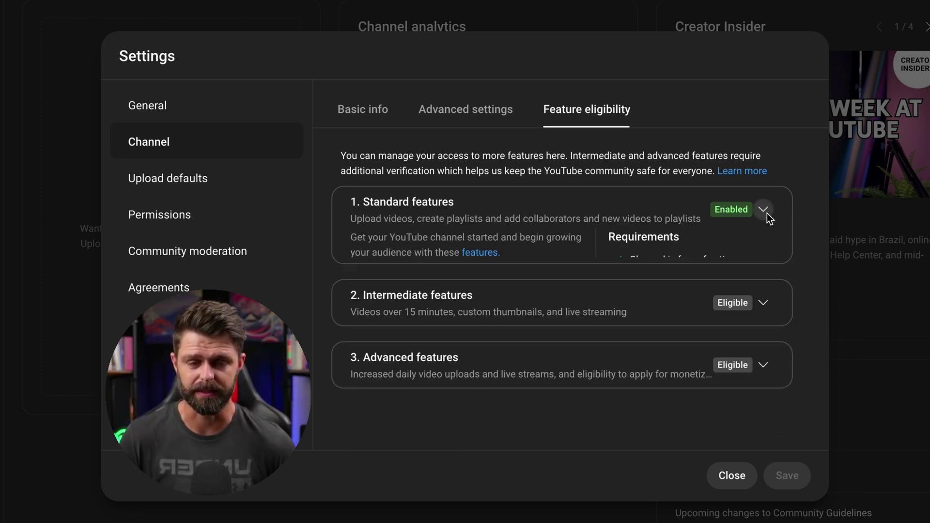
click(764, 269)
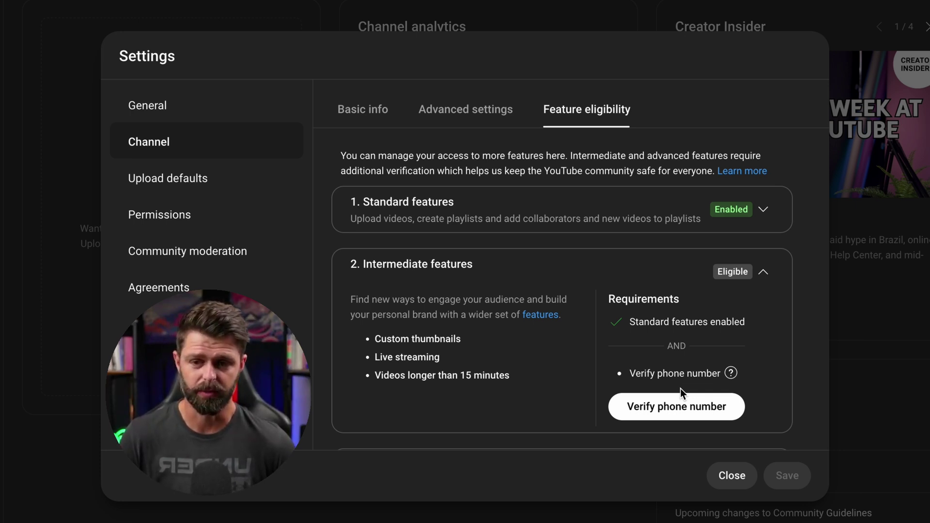
click(658, 404)
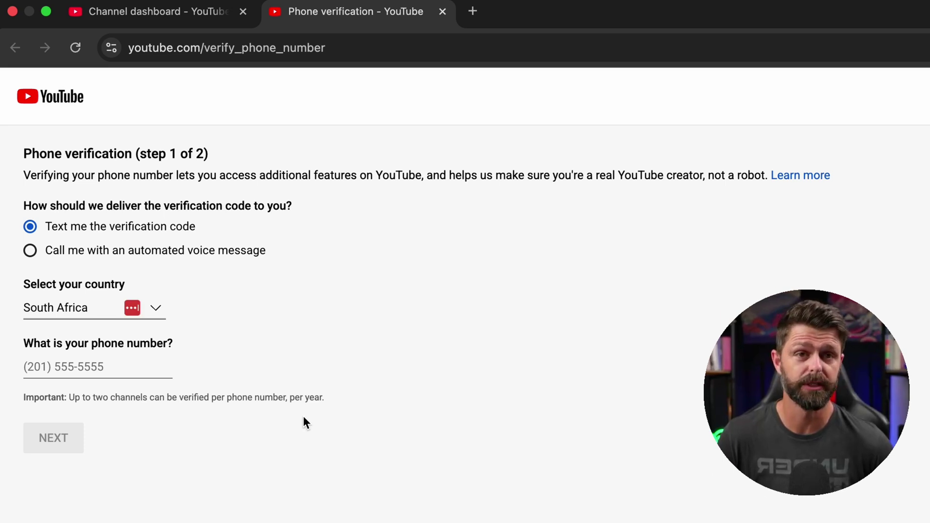
click(54, 370)
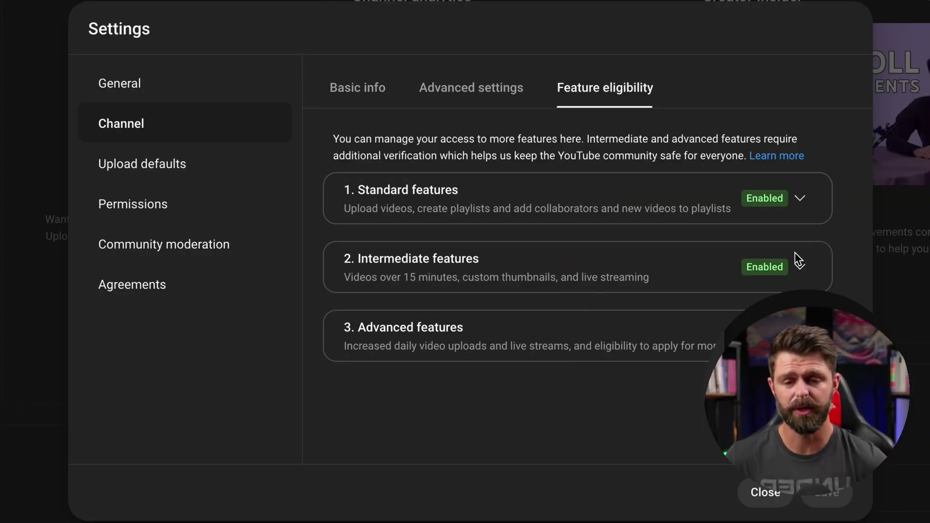
Expand Intermediate features to confirm custom thumbnails are enabled and phone verification is ticked.
click(799, 267)
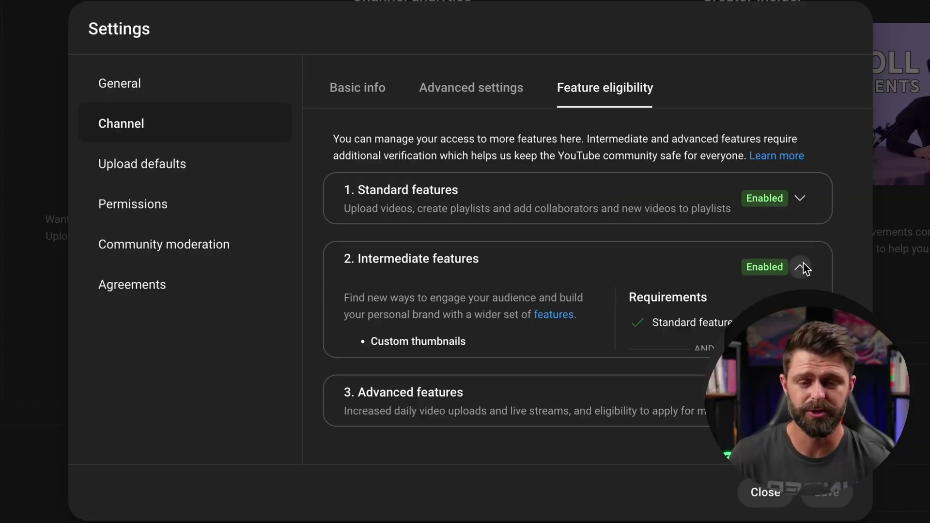
scroll(844, 297, down, 1)
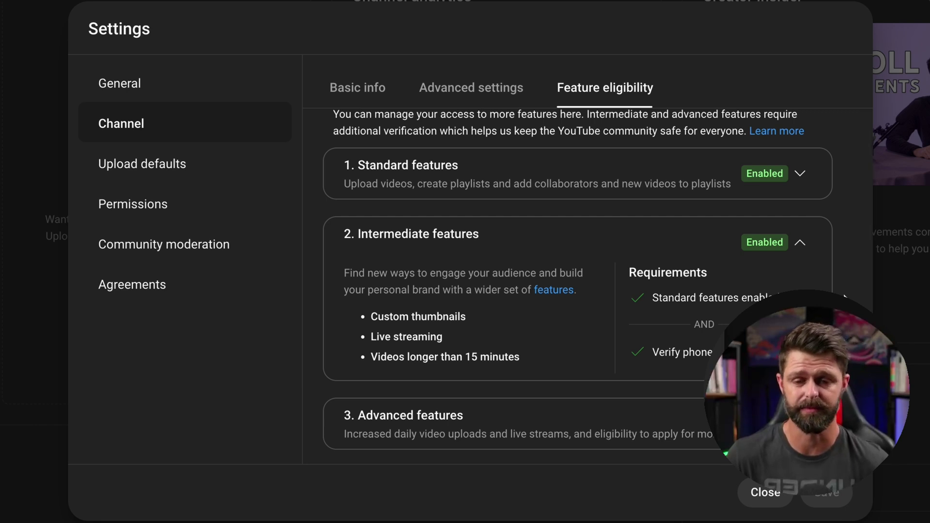